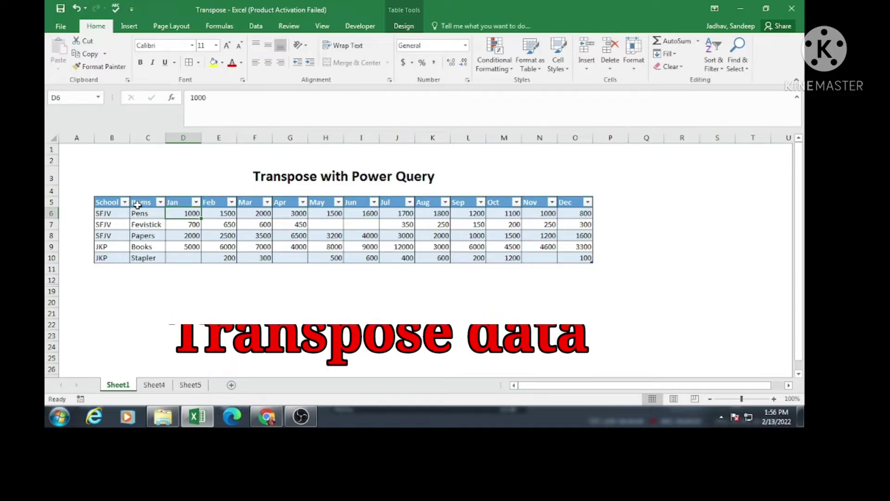
# Step: Select the School and Items headers and the Jan–Feb month headers of the original table
pyautogui.click(111, 202)
pyautogui.click(143, 201)
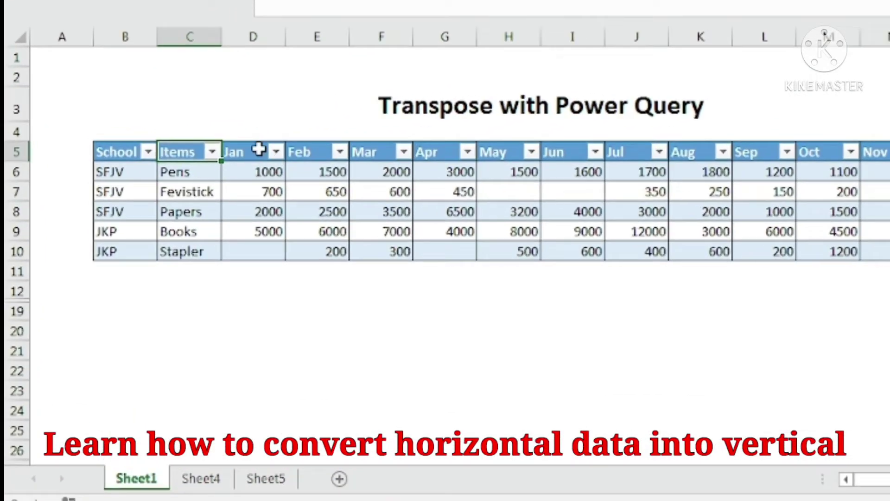
pyautogui.moveTo(258, 150); pyautogui.dragTo(317, 136)
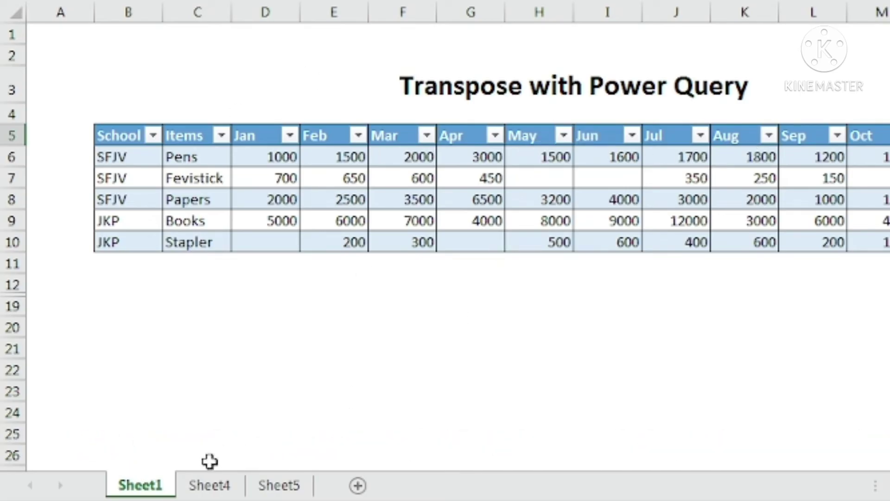
# Step: On Sheet4, select the school rows, Jan–Dec month labels and Pens values of the transposed table
pyautogui.click(209, 486)
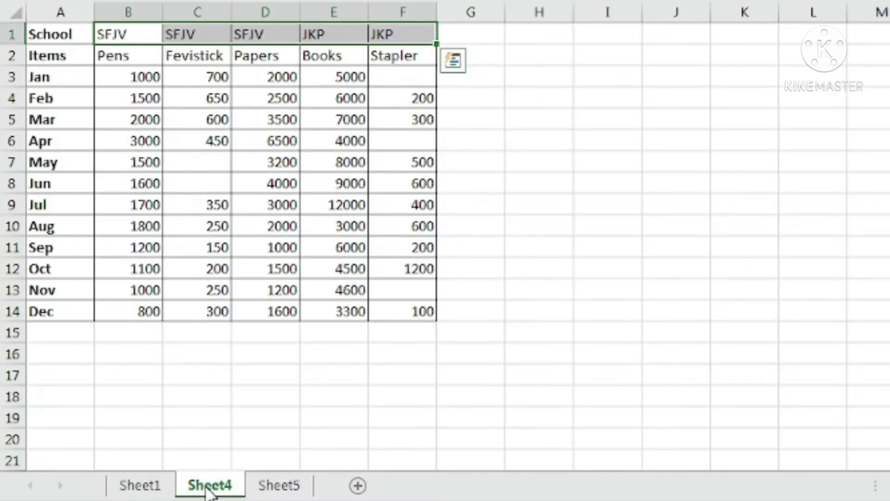
pyautogui.moveTo(56, 34); pyautogui.dragTo(319, 64)
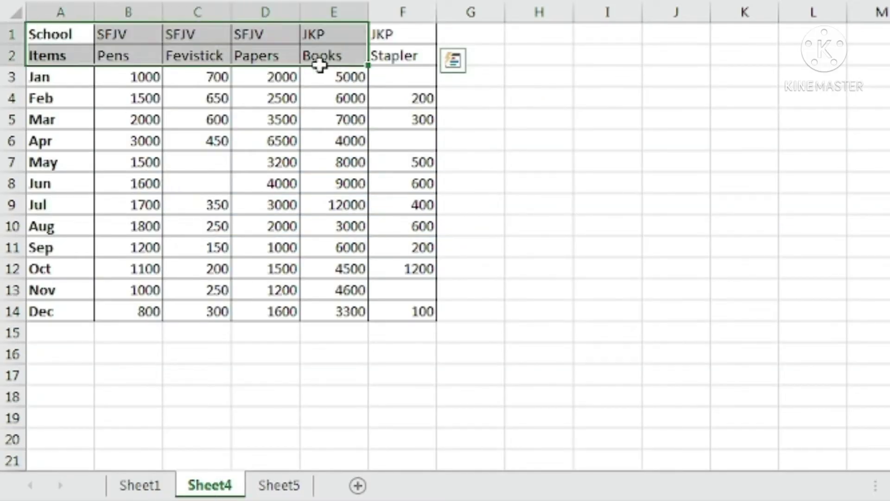
pyautogui.click(195, 145)
pyautogui.click(64, 73)
pyautogui.moveTo(64, 73); pyautogui.dragTo(66, 311)
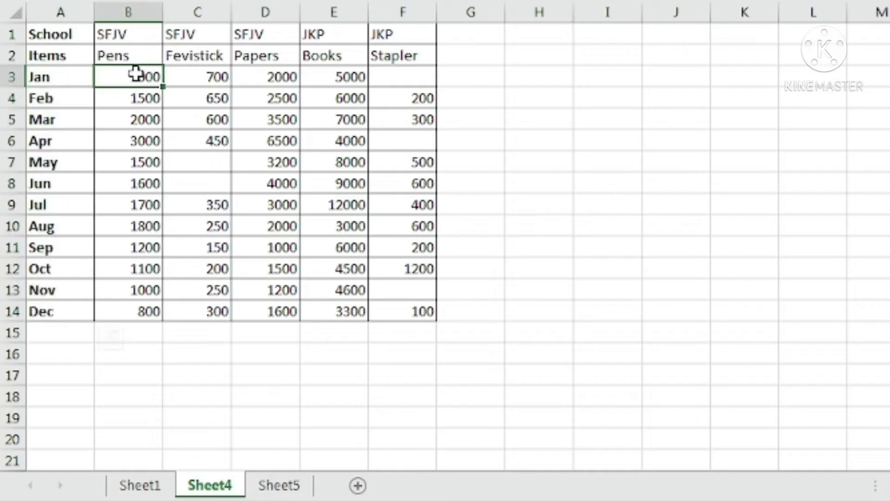
pyautogui.moveTo(133, 81); pyautogui.dragTo(133, 265)
pyautogui.click(216, 82)
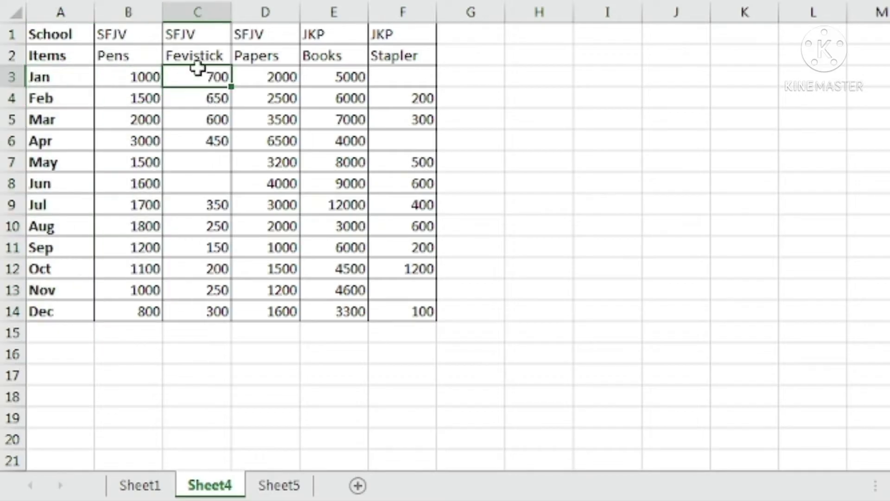
pyautogui.click(49, 35)
pyautogui.moveTo(112, 34); pyautogui.dragTo(393, 33)
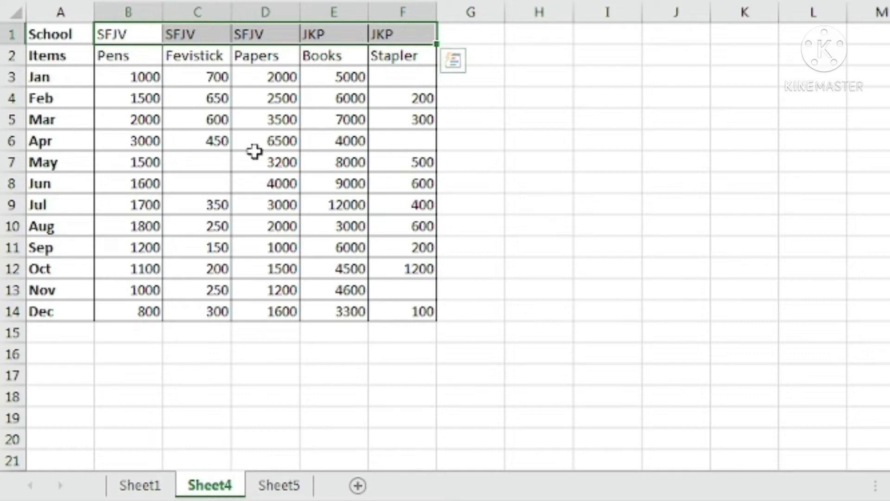
# Step: On Sheet5, review the unpivoted School, Items, Month and Pens Value columns
pyautogui.click(282, 487)
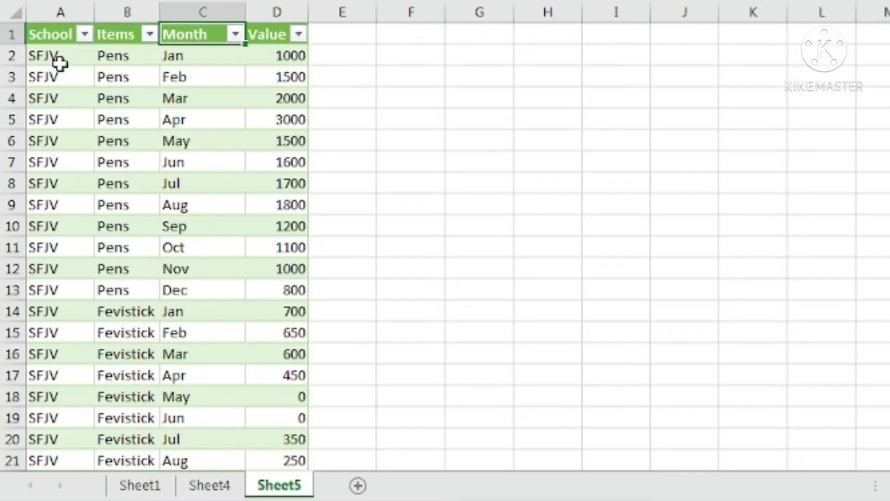
pyautogui.moveTo(62, 57); pyautogui.dragTo(70, 276)
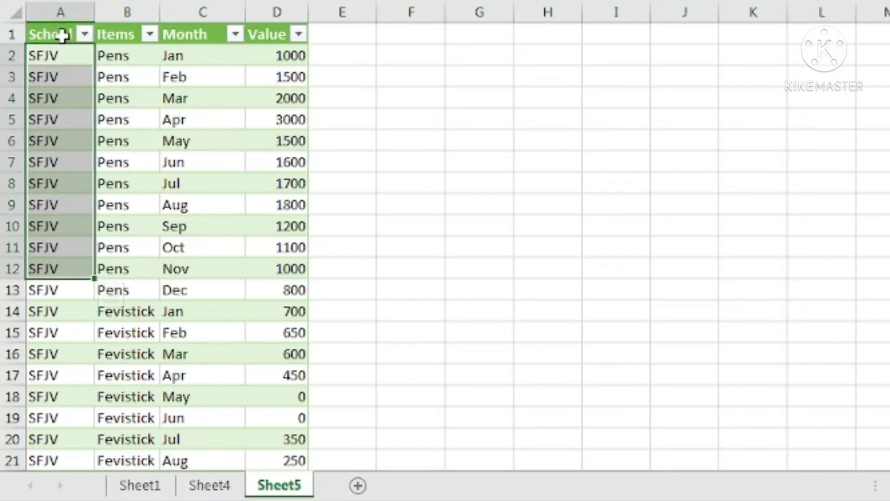
pyautogui.click(62, 14)
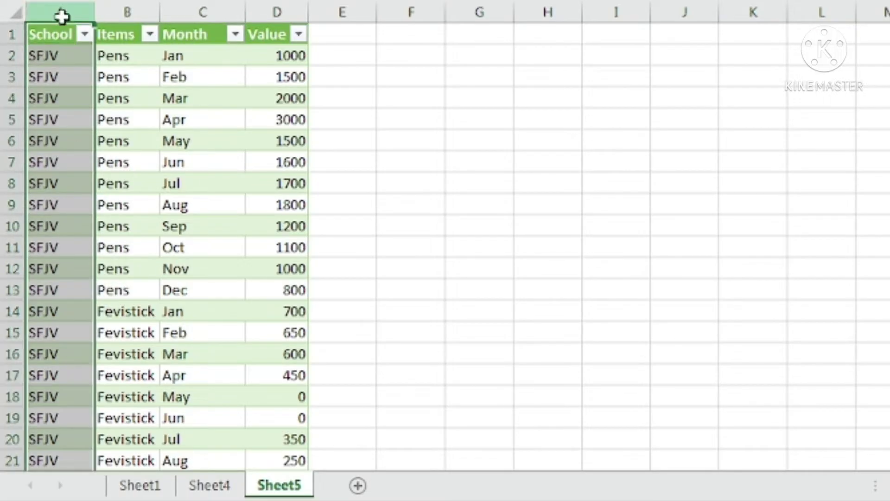
pyautogui.click(129, 14)
pyautogui.moveTo(206, 56); pyautogui.dragTo(188, 326)
pyautogui.click(281, 53)
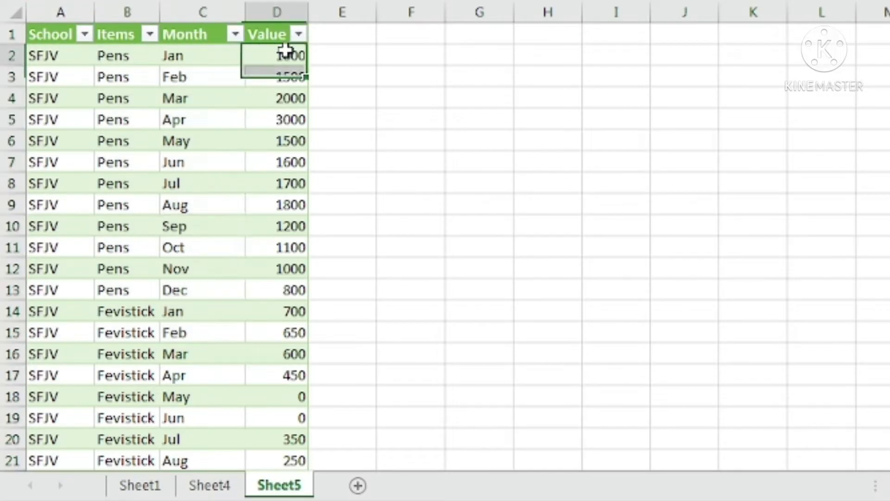
pyautogui.click(276, 96)
pyautogui.click(278, 184)
pyautogui.click(272, 245)
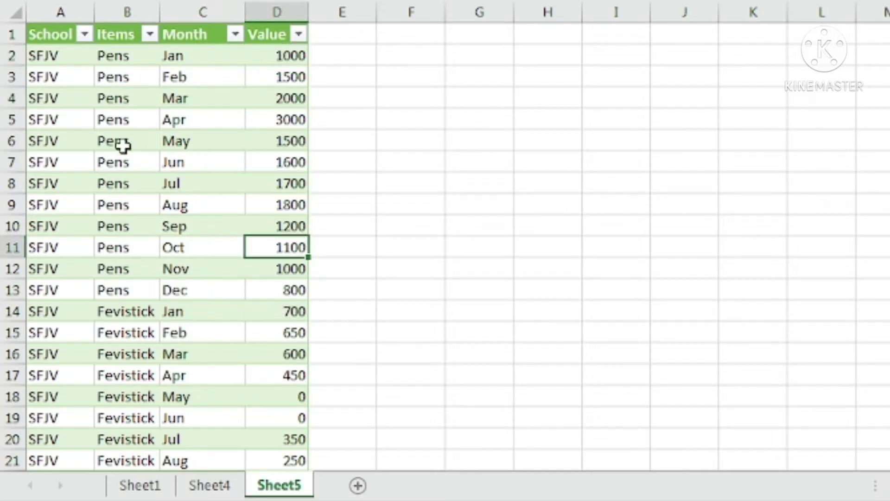
# Step: Glance at Sheet4 and Sheet5 again, then return to Sheet1's original table
pyautogui.click(208, 485)
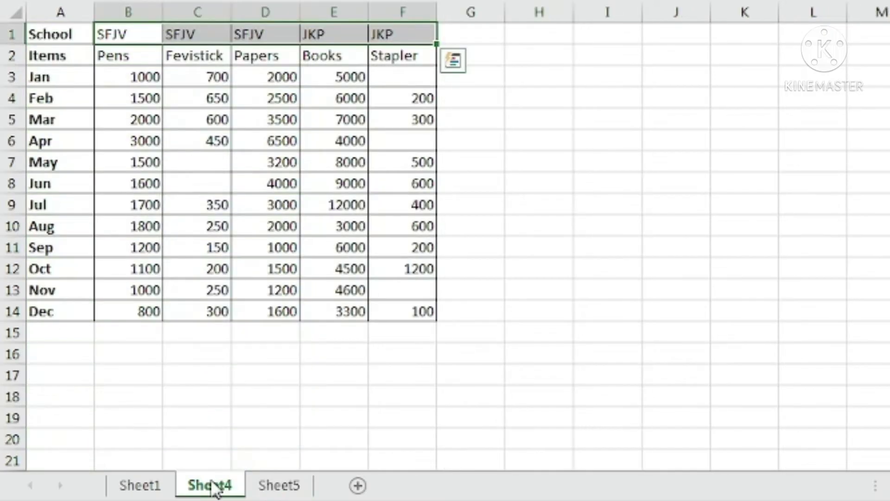
pyautogui.click(279, 485)
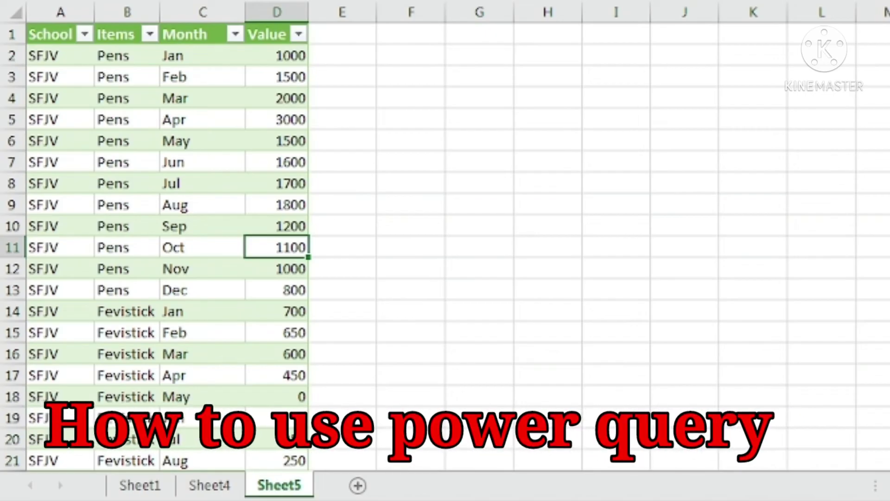
pyautogui.click(142, 485)
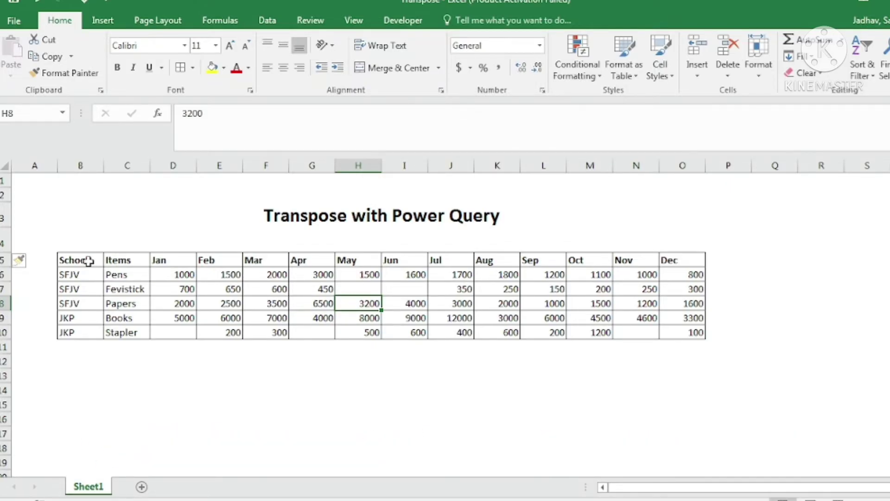
pyautogui.moveTo(89, 260); pyautogui.dragTo(80, 317)
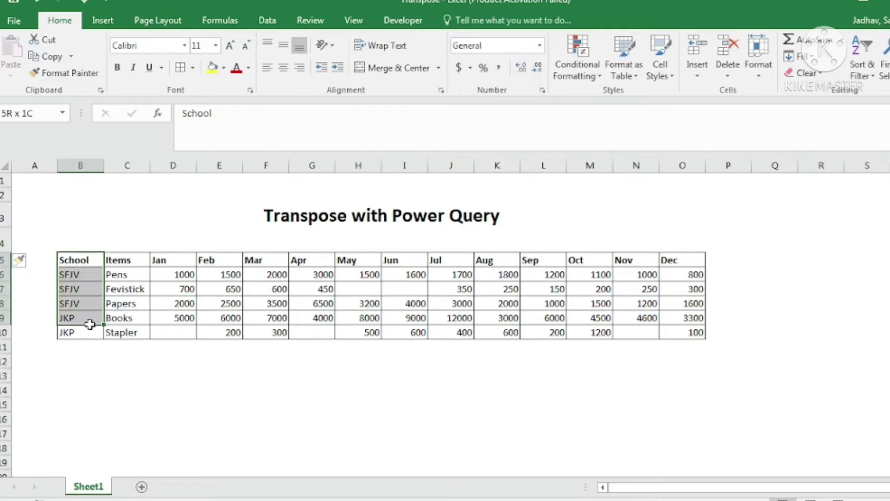
pyautogui.click(79, 314)
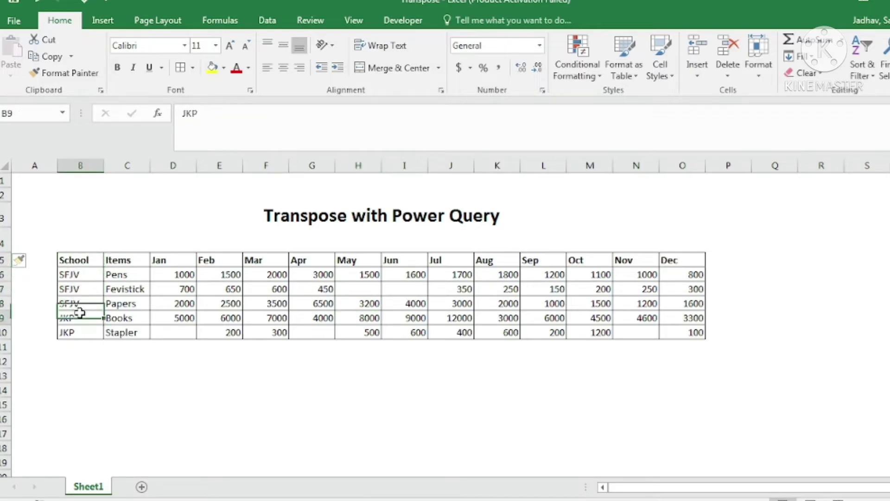
pyautogui.click(132, 260)
pyautogui.click(123, 344)
pyautogui.click(262, 285)
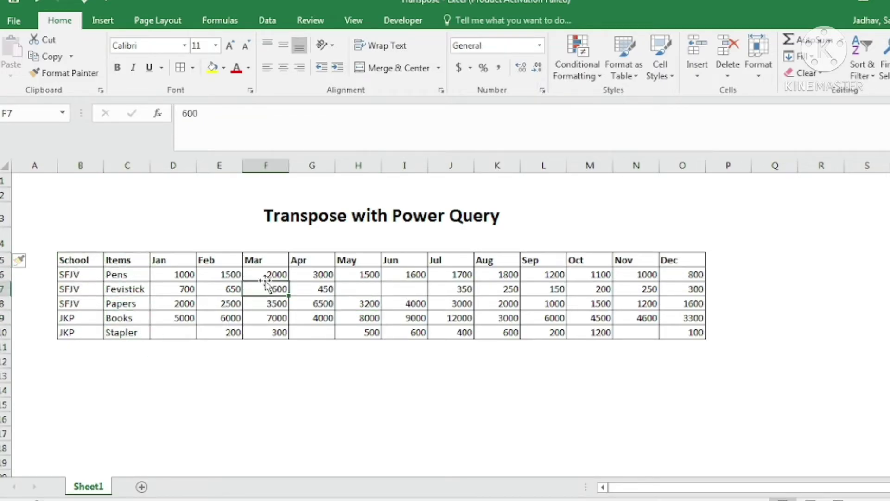
pyautogui.click(173, 259)
pyautogui.keyDown('shift'); pyautogui.click(680, 259); pyautogui.keyUp('shift')
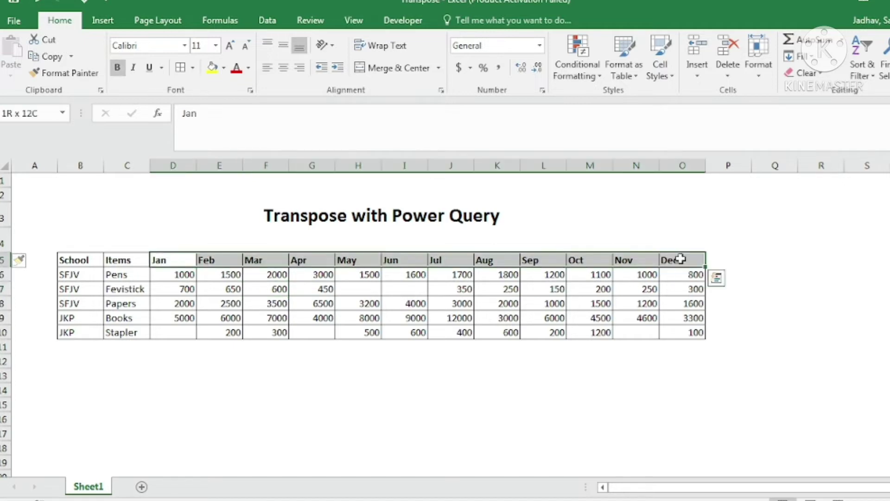
pyautogui.click(219, 309)
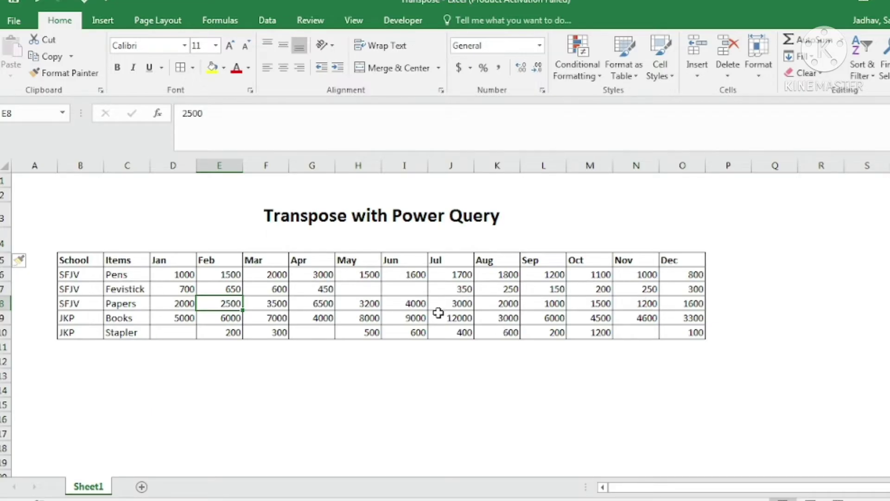
pyautogui.click(147, 276)
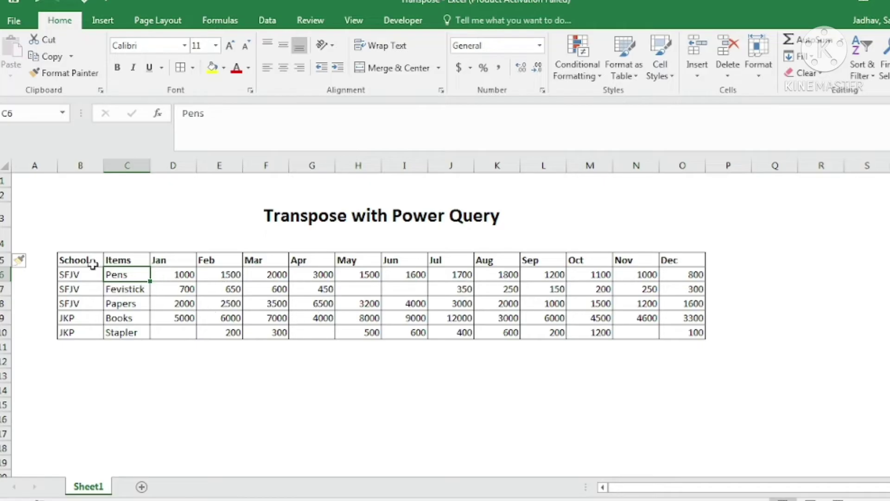
pyautogui.moveTo(76, 257); pyautogui.dragTo(665, 335)
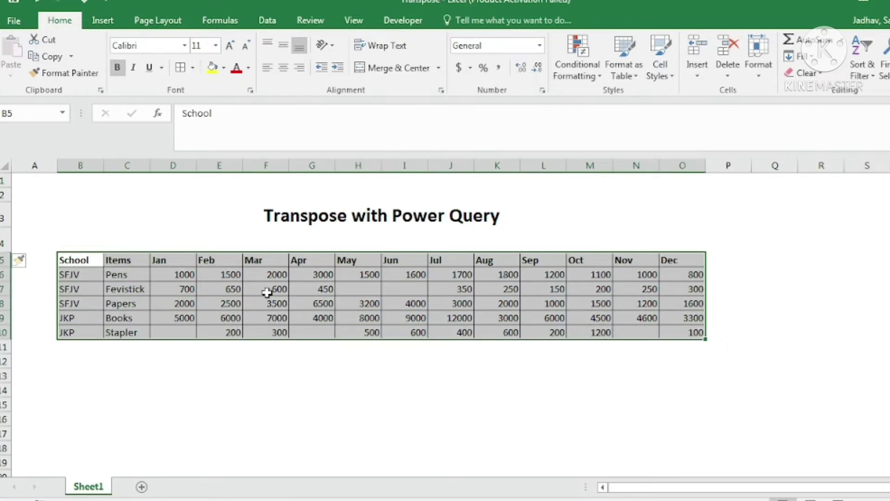
pyautogui.click(250, 292)
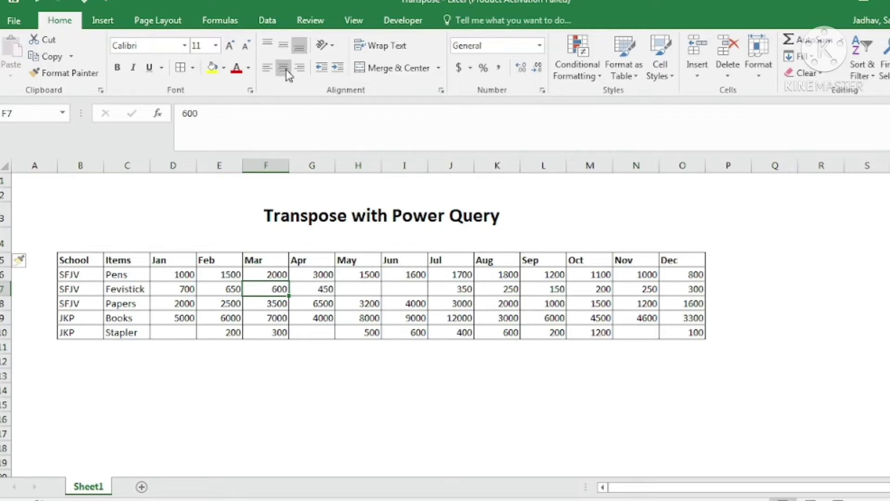
# Step: Start a From Table query so Create Table proposes =$B$5:$O$10 with headers
pyautogui.click(269, 26)
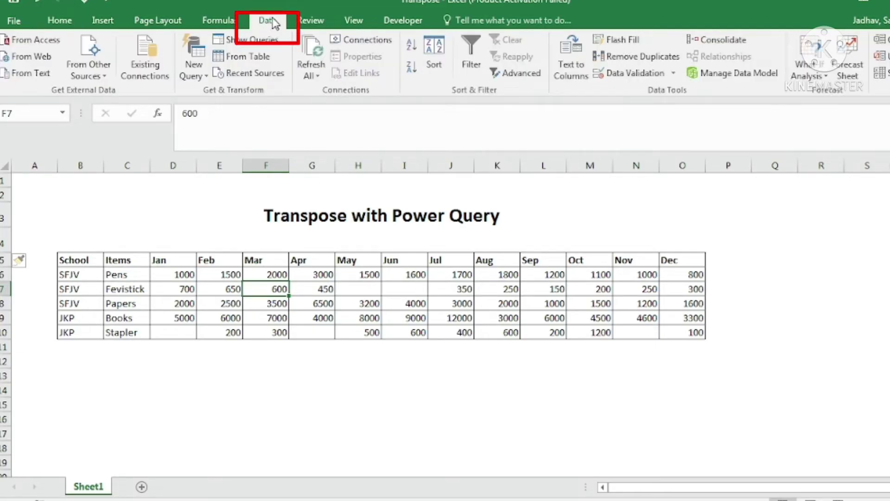
pyautogui.click(249, 61)
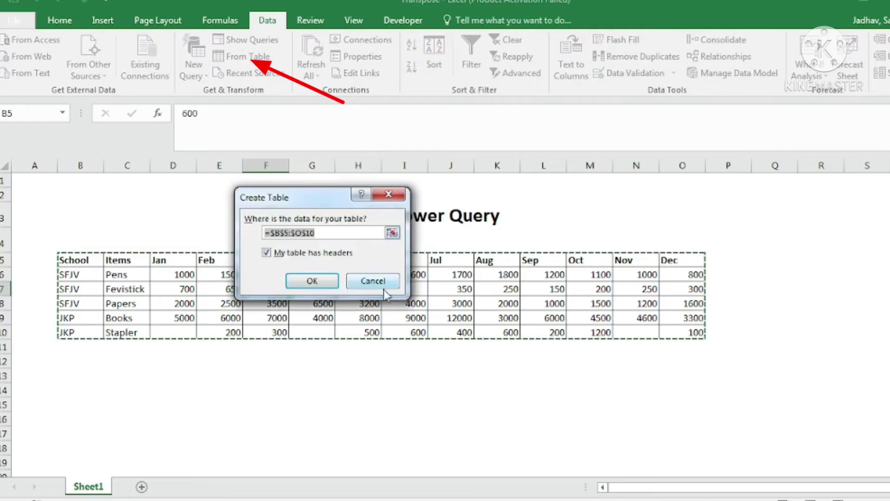
pyautogui.moveTo(315, 196); pyautogui.dragTo(465, 133)
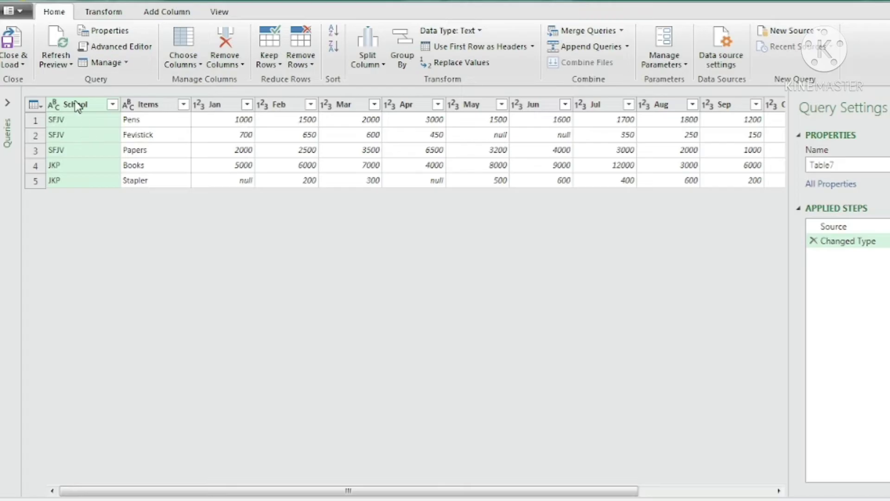
# Step: Select the Items column together with School in the Power Query Editor
pyautogui.keyDown('ctrl'); pyautogui.click(143, 104); pyautogui.keyUp('ctrl')
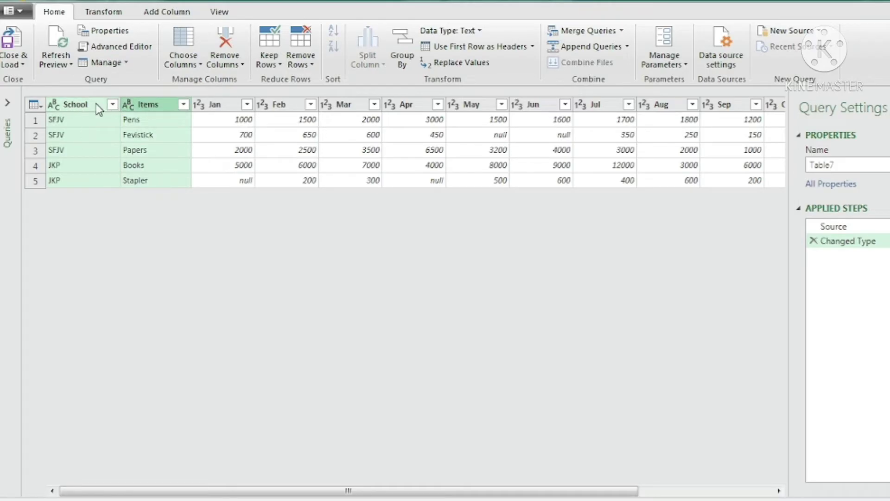
# Step: Unpivot the month columns beside School and Items, and rename Attribute to Month
pyautogui.rightClick(165, 109)
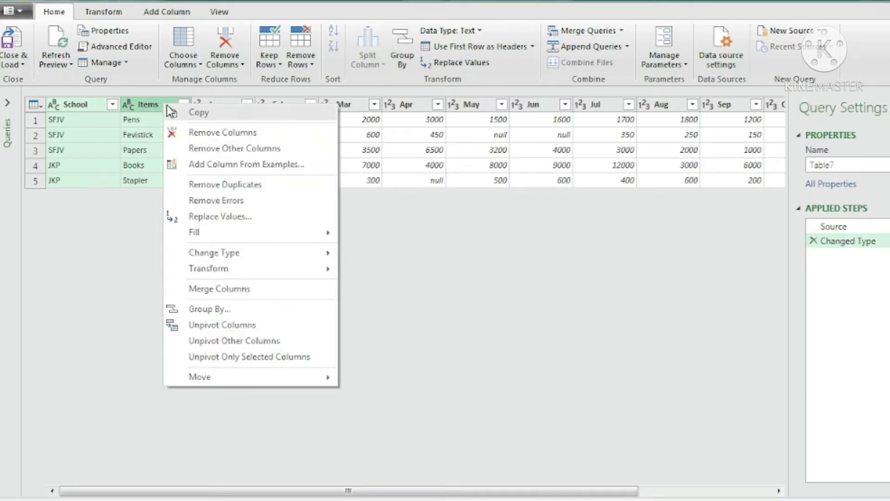
pyautogui.click(268, 341)
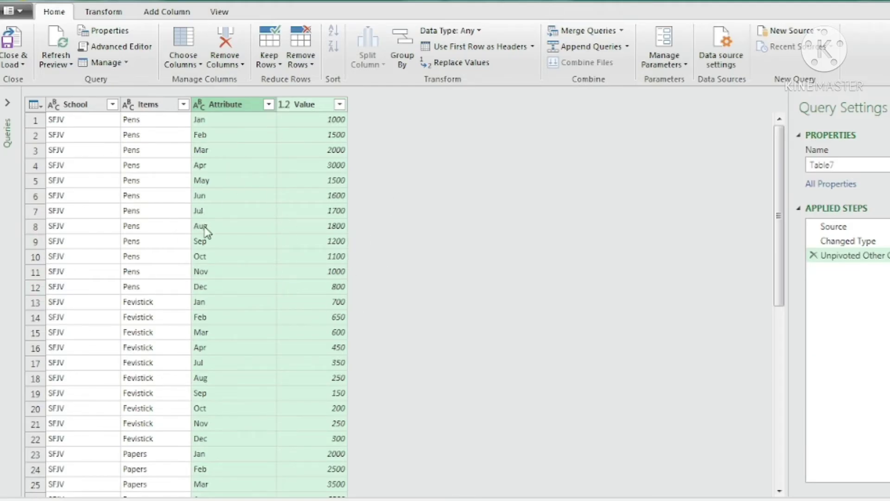
pyautogui.click(239, 109)
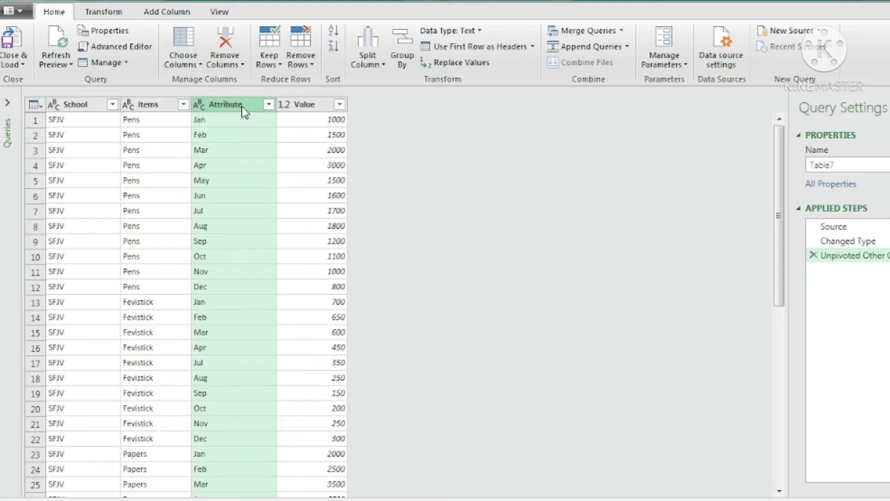
pyautogui.doubleClick(244, 108)
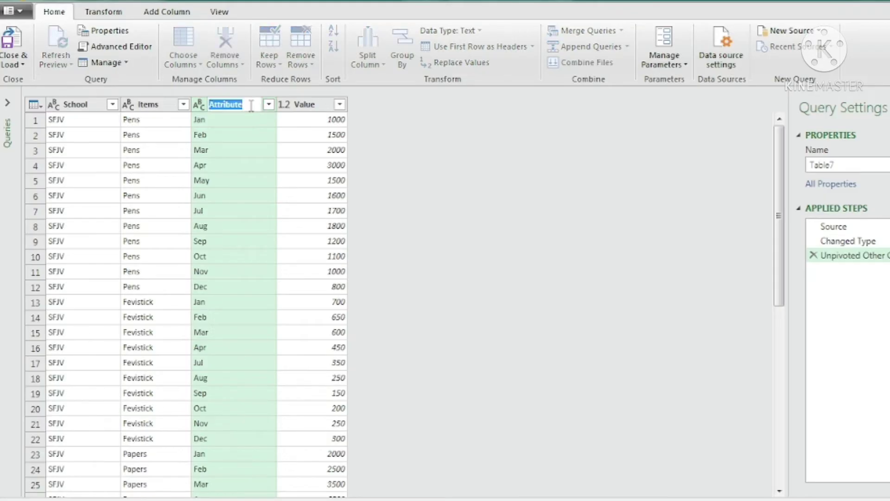
pyautogui.write('mo')
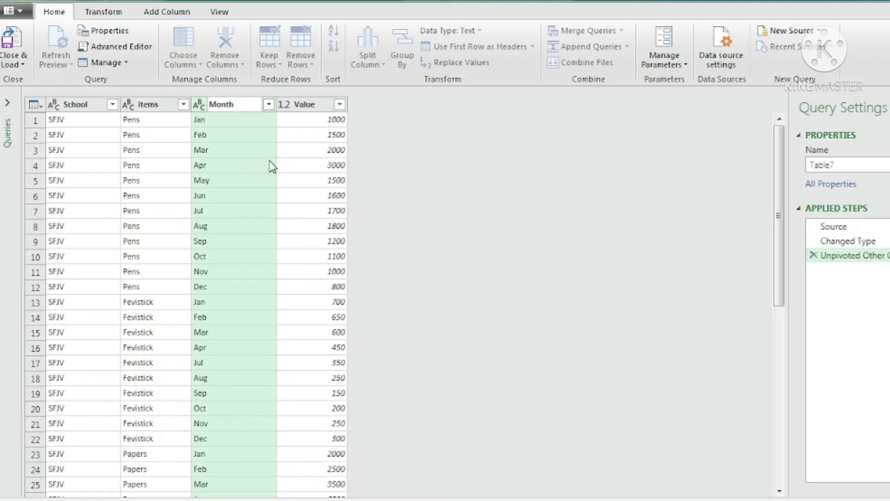
pyautogui.press('Return')
pyautogui.scroll(-5, 259, 327)
pyautogui.scroll(-3, 261, 337)
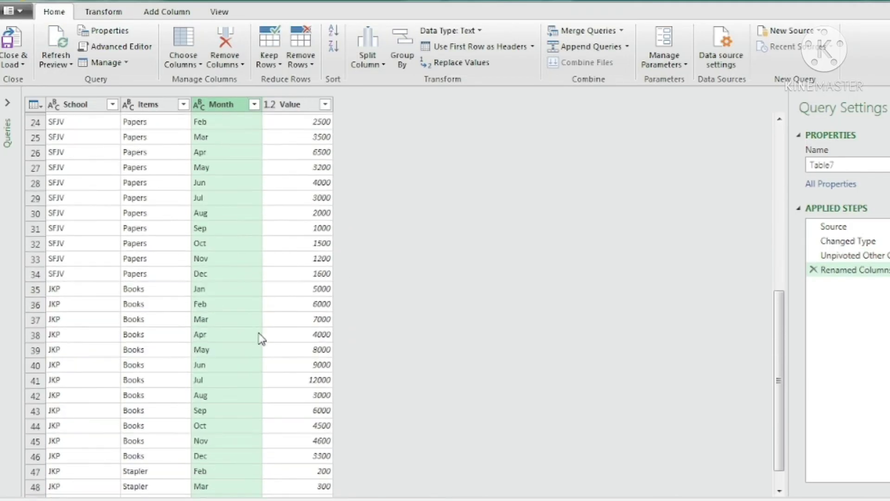
pyautogui.scroll(-1, 256, 355)
pyautogui.scroll(-2, 78, 352)
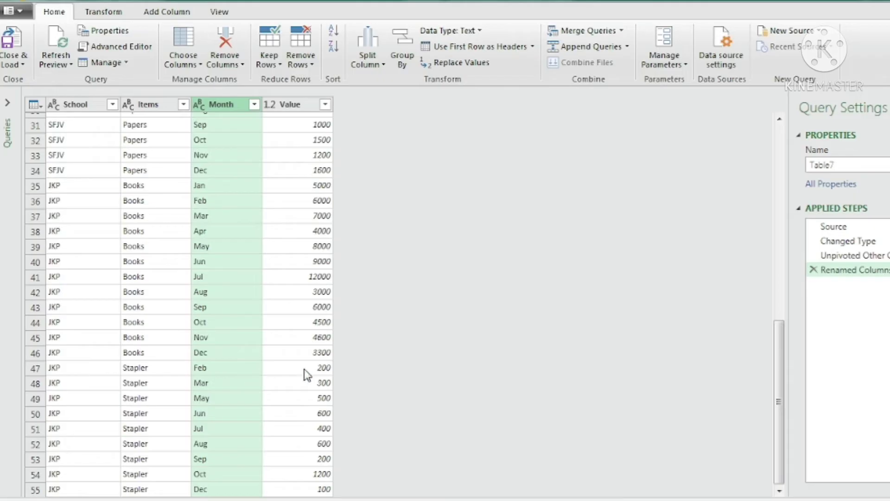
# Step: Inspect the JKP Stapler Feb row and compare it against the worksheet behind the editor
pyautogui.click(37, 371)
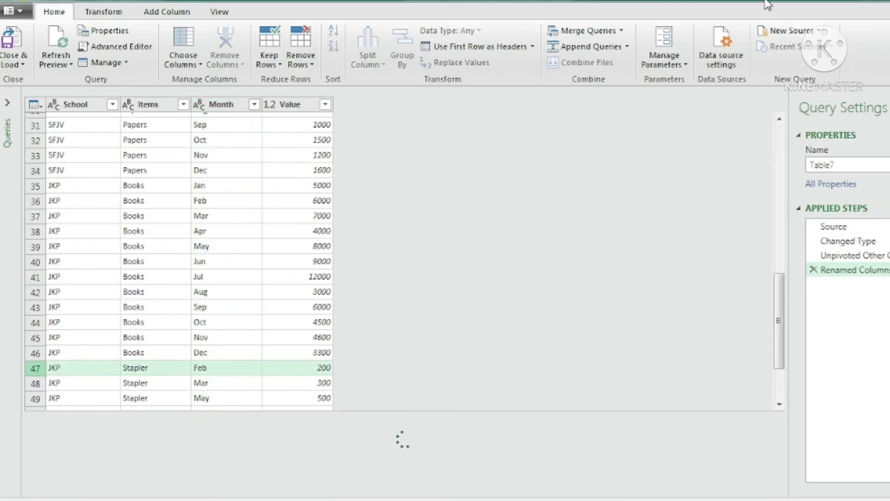
pyautogui.moveTo(762, 66); pyautogui.dragTo(724, 429)
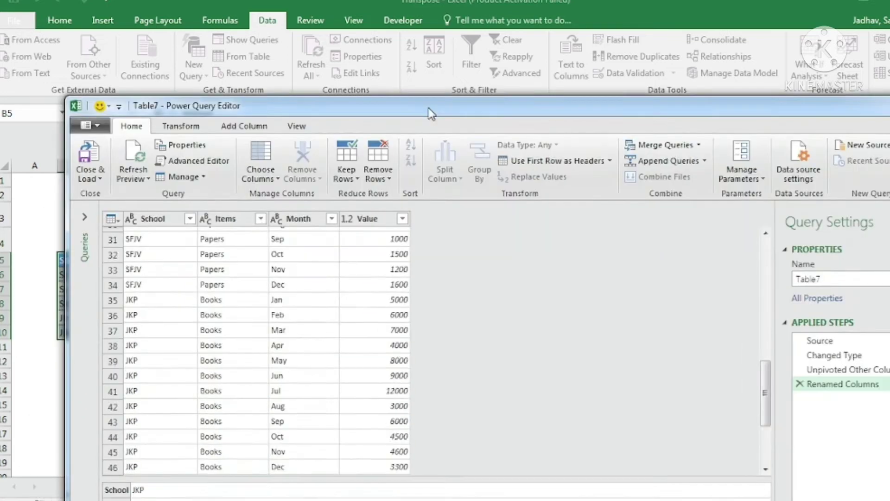
pyautogui.moveTo(403, 433); pyautogui.dragTo(425, 5)
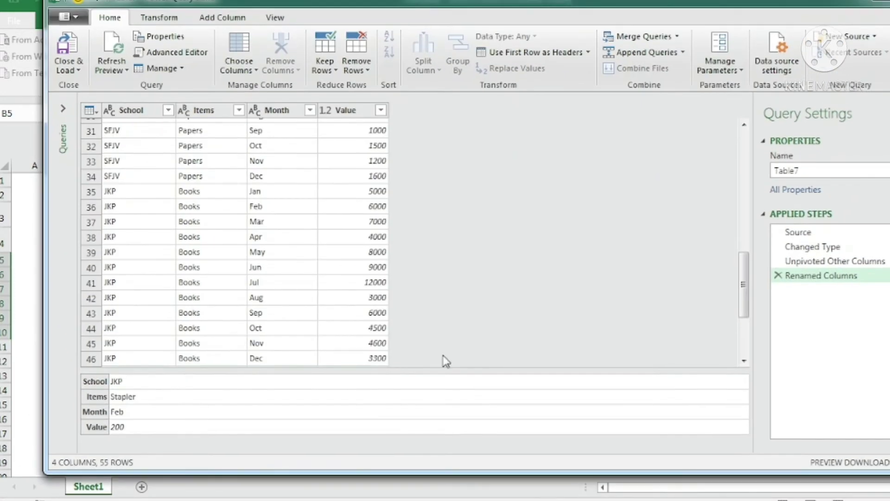
pyautogui.scroll(-2, 261, 293)
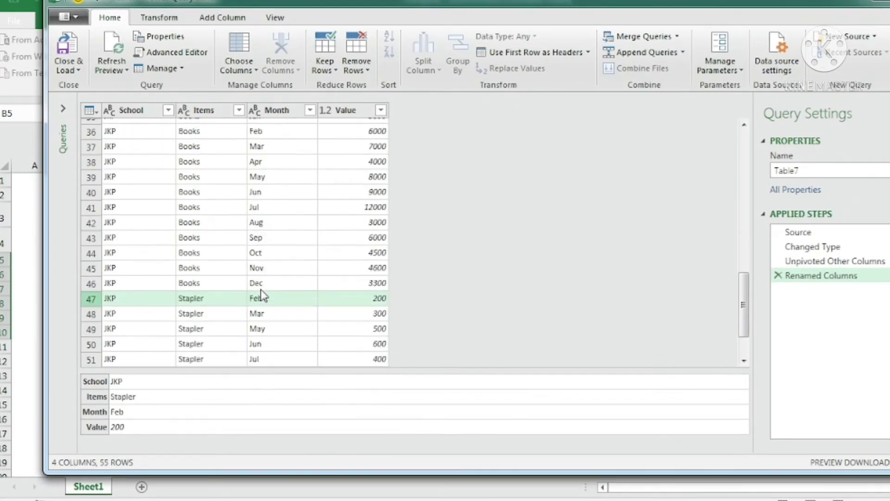
pyautogui.scroll(2, 330, 332)
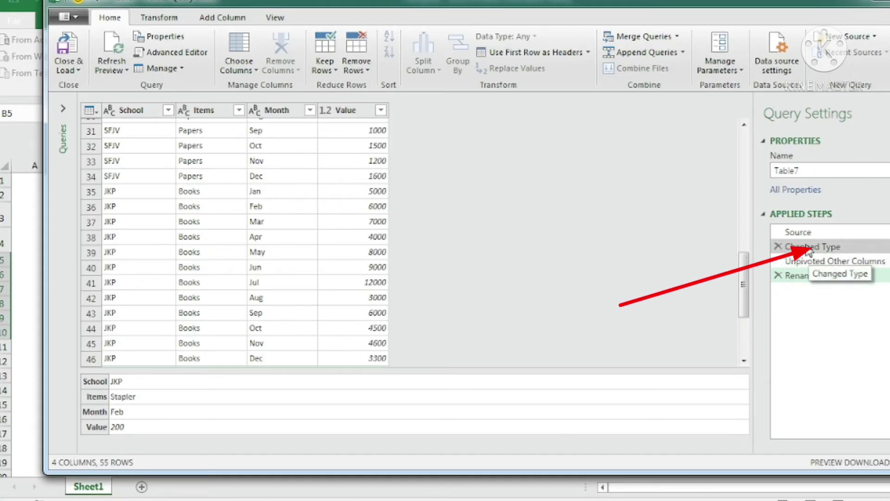
# Step: At the Changed Type step, select the Jan–Dec month columns and start Replace Values
pyautogui.click(850, 247)
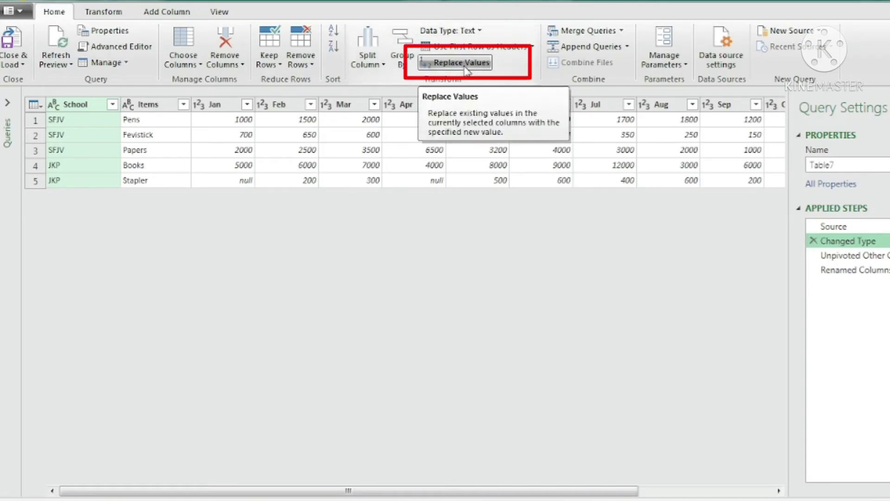
pyautogui.click(220, 106)
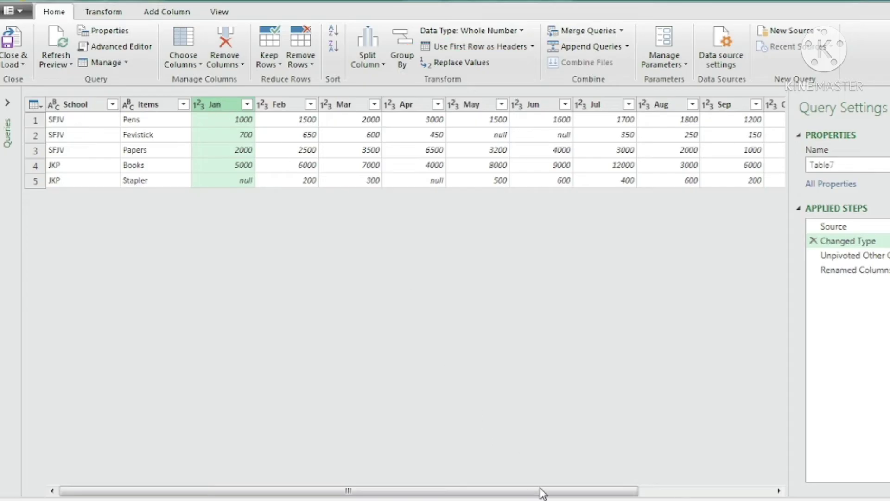
pyautogui.hotkey('shift', 'Right')
pyautogui.hotkey('shift', 'Right')
pyautogui.hotkey('shift', 'Right')
pyautogui.hotkey('shift', 'Right')
pyautogui.hotkey('shift', 'Right')
pyautogui.hotkey('shift', 'Right')
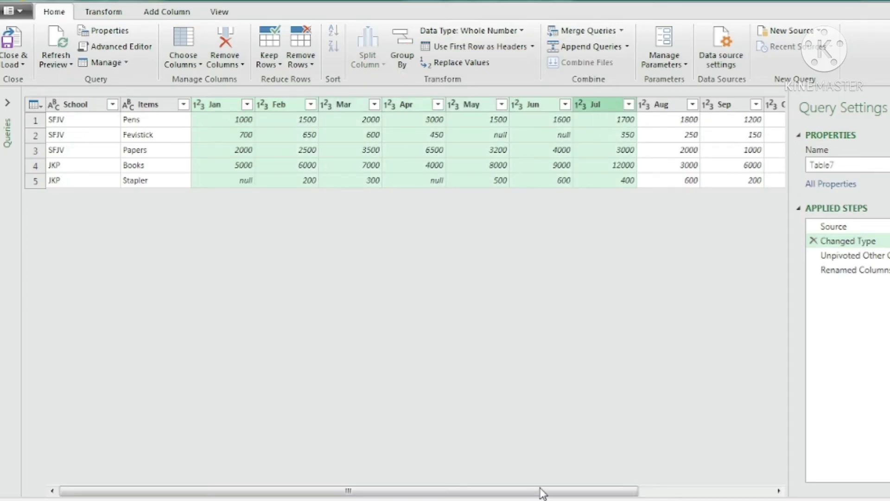
pyautogui.hotkey('shift', 'Right')
pyautogui.hotkey('shift', 'Right')
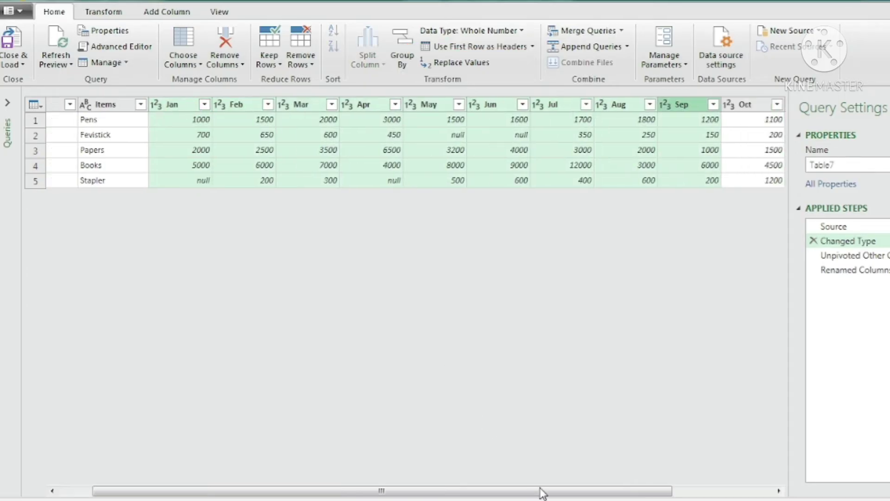
pyautogui.hotkey('shift', 'Right')
pyautogui.hotkey('shift', 'Right')
pyautogui.hotkey('shift', 'Right')
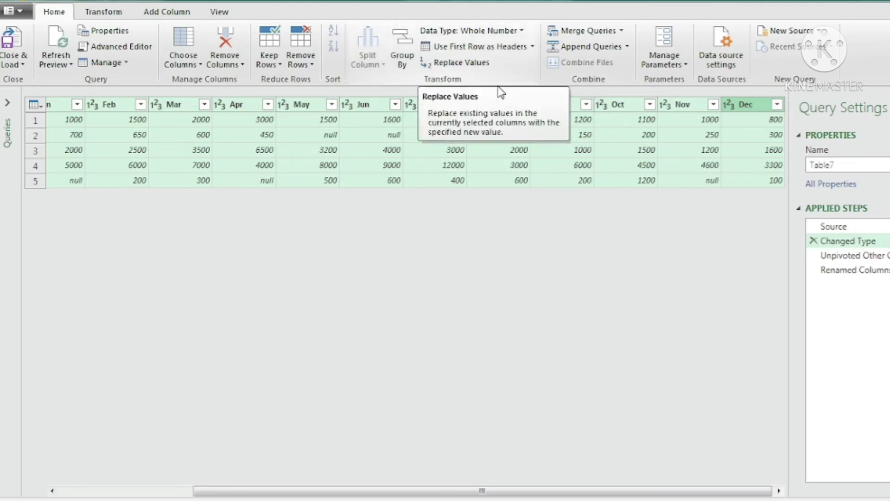
pyautogui.click(451, 65)
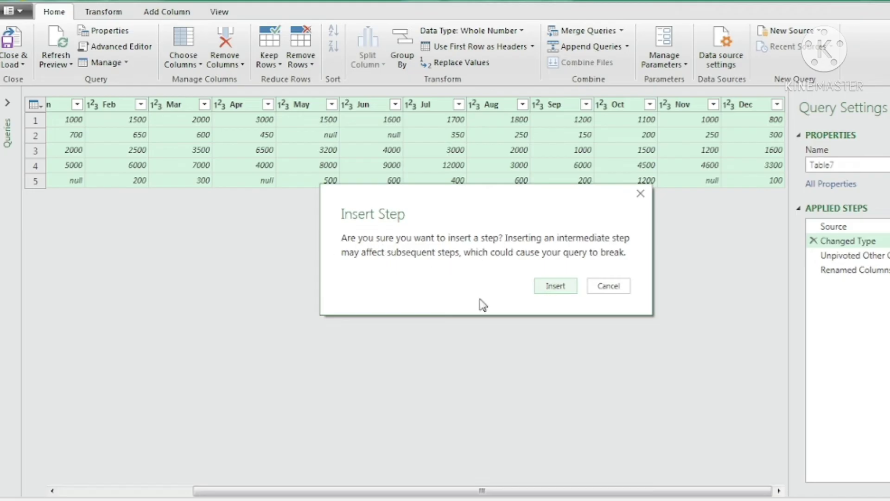
# Step: Insert a step replacing null with 0, then preview the final Renamed Columns result
pyautogui.click(560, 293)
pyautogui.write('null')
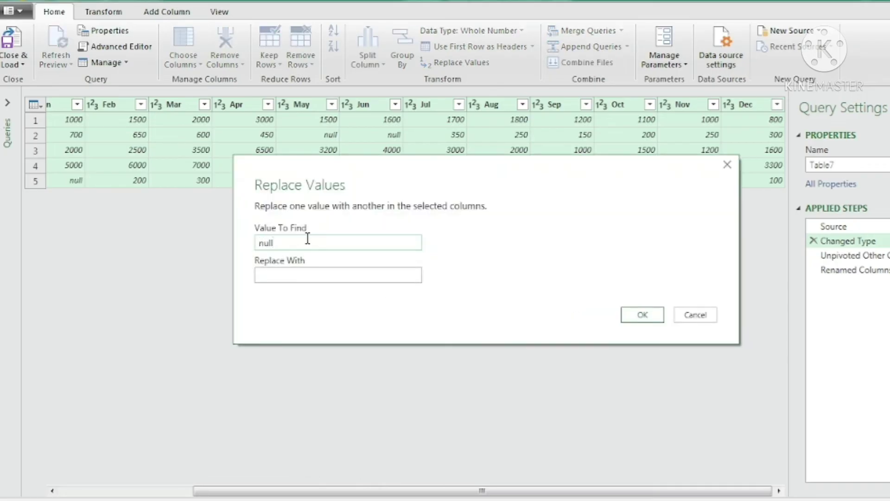
pyautogui.click(290, 275)
pyautogui.write('0')
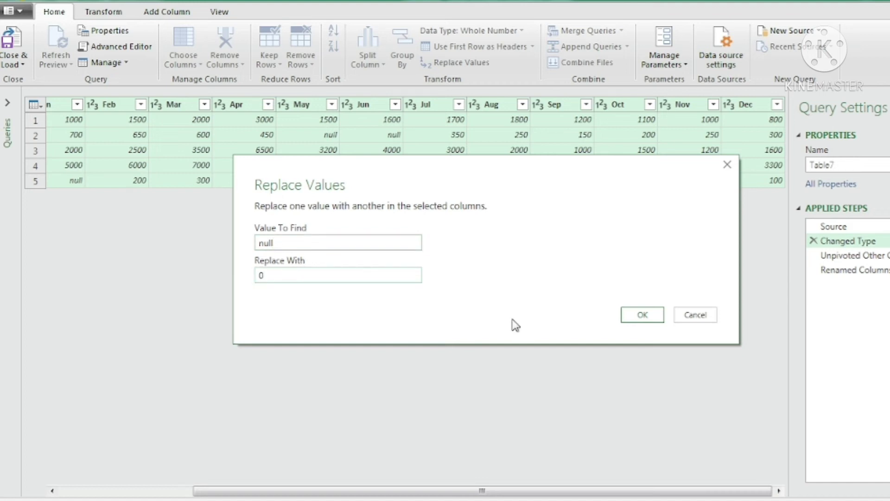
pyautogui.click(642, 315)
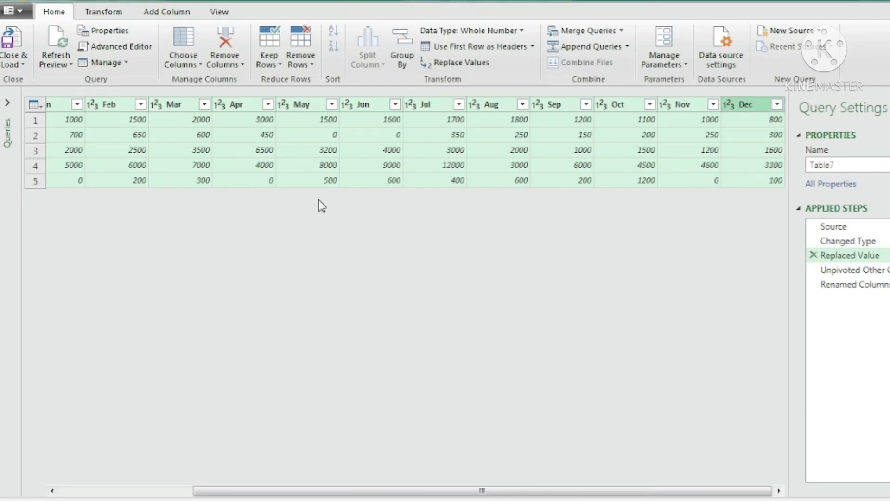
pyautogui.click(849, 286)
pyautogui.click(19, 68)
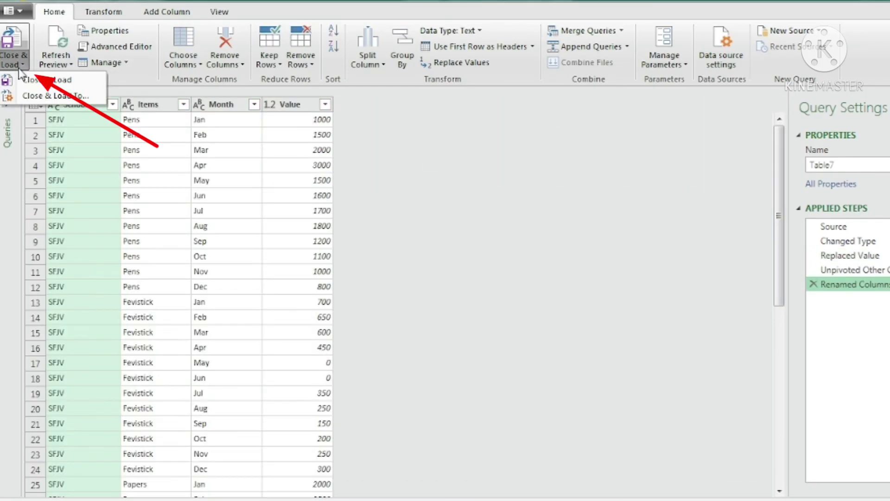
# Step: Load the query as a table onto new worksheet Sheet6, giving 60 rows
pyautogui.click(48, 98)
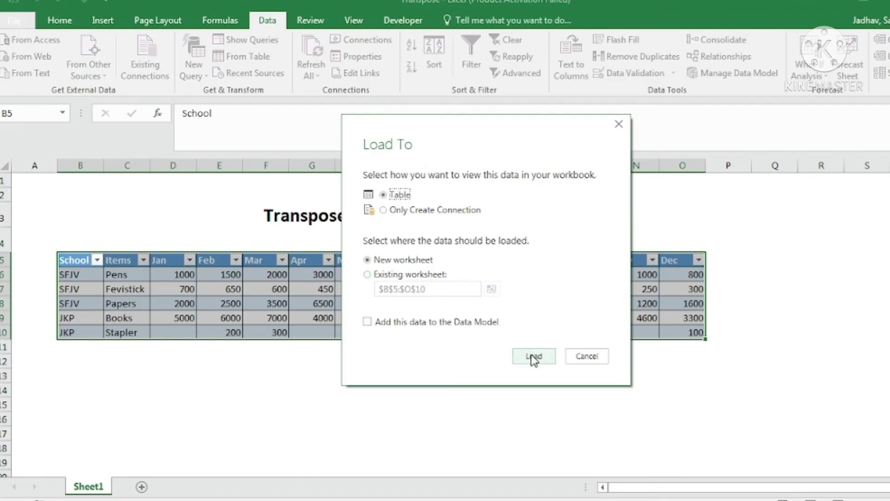
pyautogui.click(534, 356)
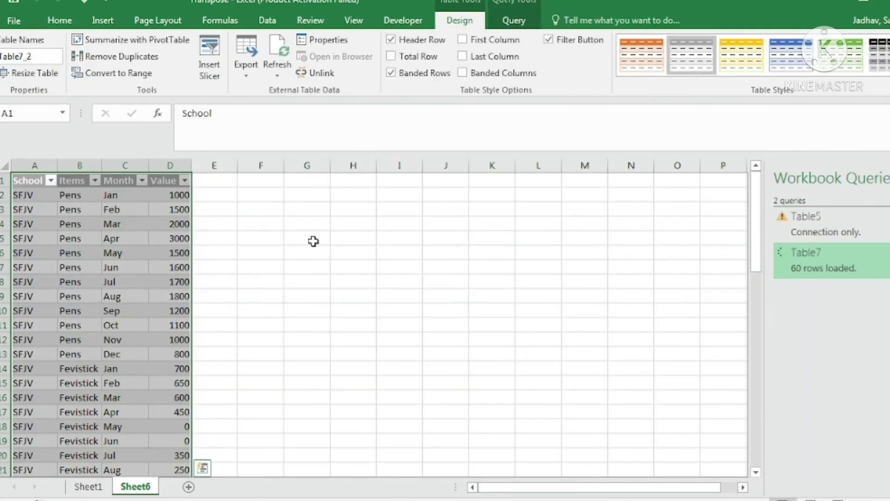
pyautogui.click(313, 241)
pyautogui.click(27, 182)
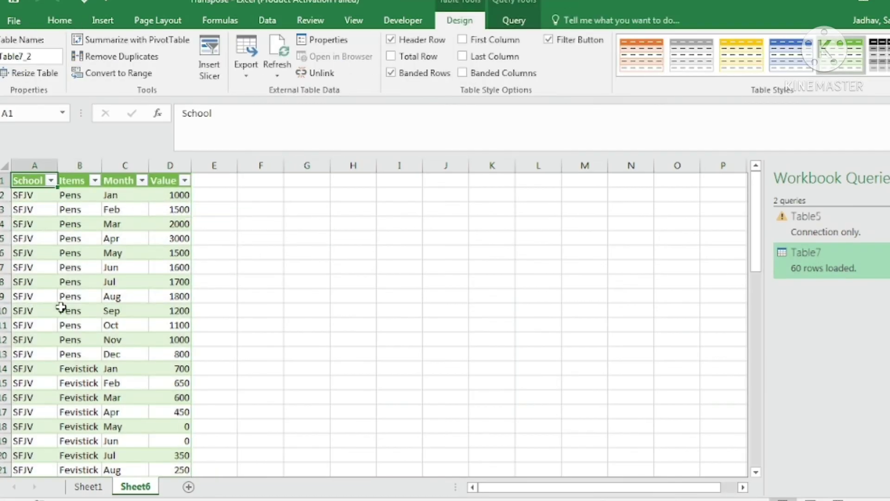
pyautogui.scroll(-4, 139, 308)
pyautogui.scroll(-3, 155, 308)
pyautogui.scroll(-9, 193, 359)
pyautogui.scroll(-3, 137, 363)
# Step: On Sheet1, enter row 11: JKP, Pis, 100 in Jan, 200 in Feb, 200 in Apr
pyautogui.click(88, 486)
pyautogui.click(78, 347)
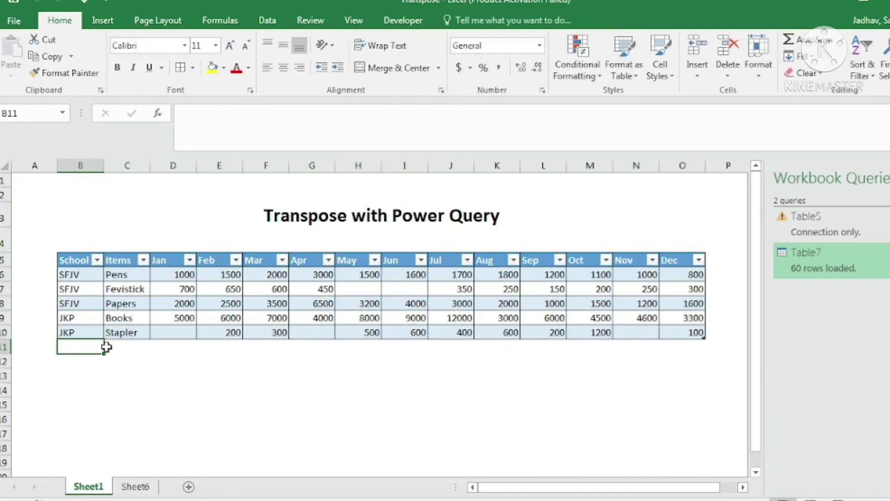
pyautogui.write('JKP')
pyautogui.click(119, 346)
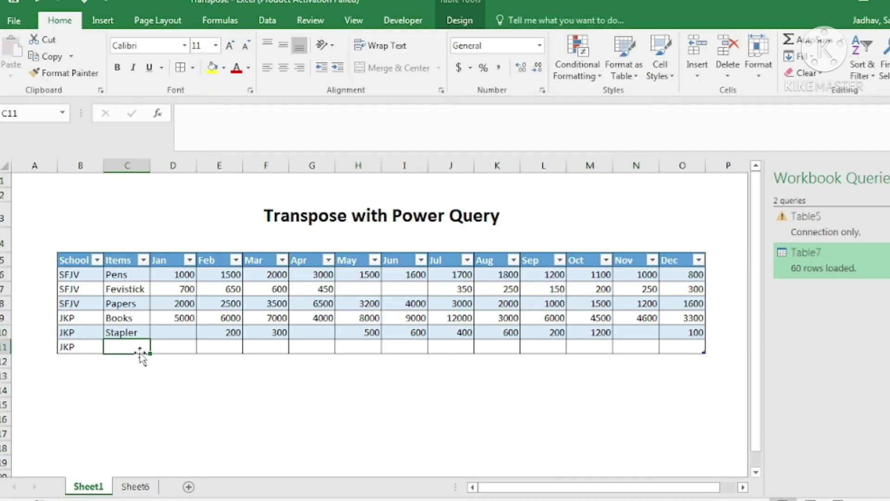
pyautogui.write('Pis')
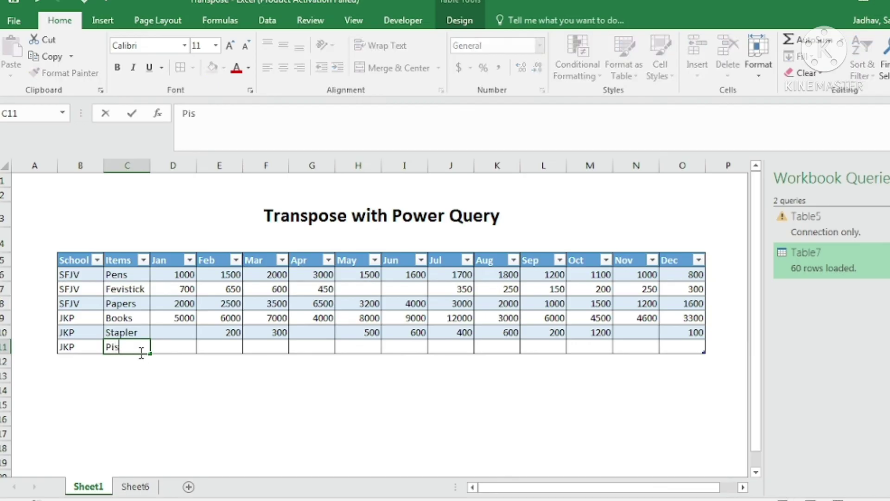
pyautogui.press('Tab')
pyautogui.write('1')
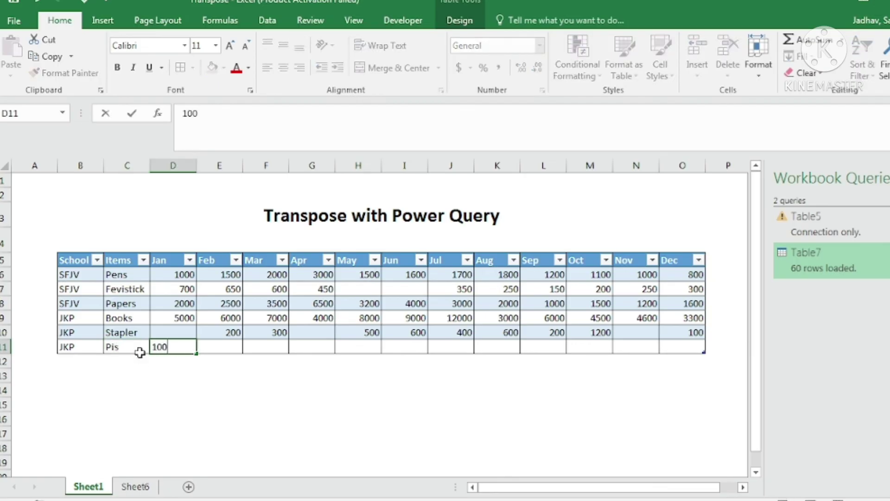
pyautogui.press('Tab')
pyautogui.write('200')
pyautogui.press('Tab')
pyautogui.press('Tab')
pyautogui.write('200')
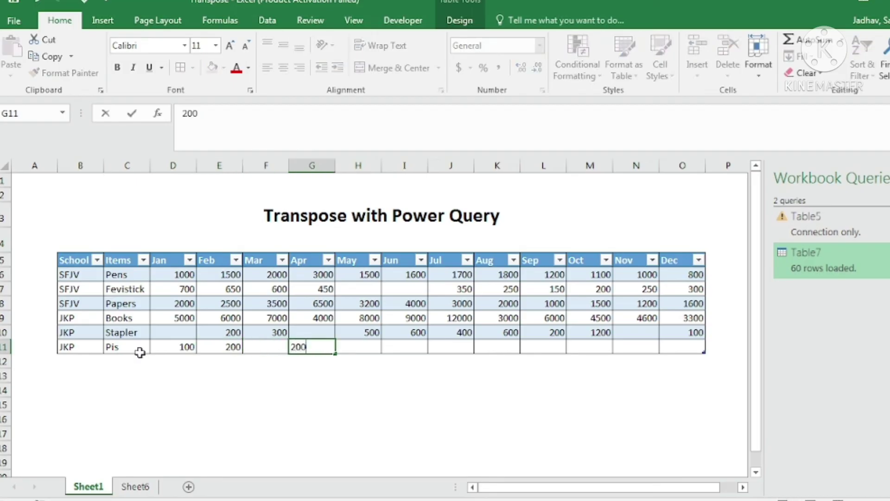
pyautogui.press('Tab')
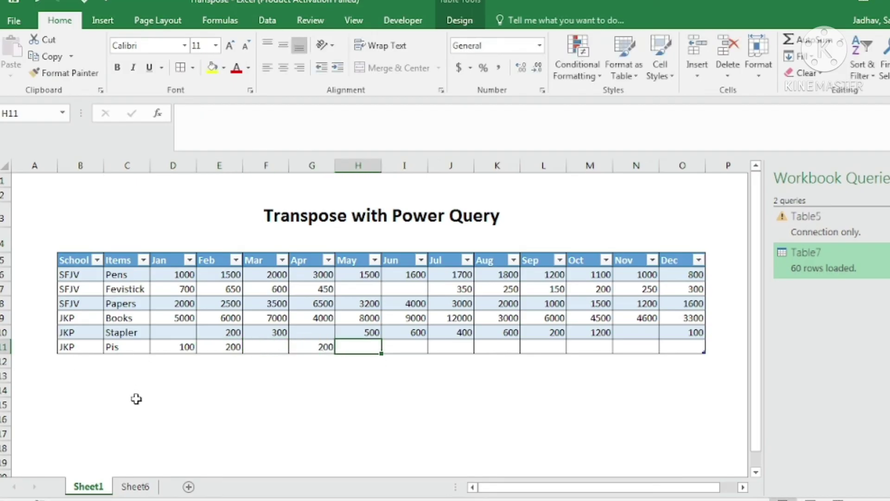
# Step: Refresh the Sheet6 query table so it grows to 72 rows with the JKP Pis months
pyautogui.click(136, 486)
pyautogui.scroll(2, 159, 290)
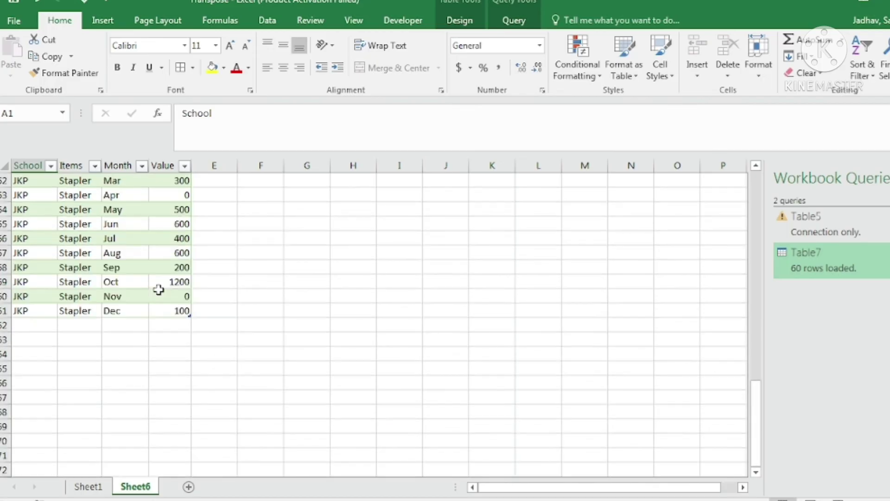
pyautogui.rightClick(83, 240)
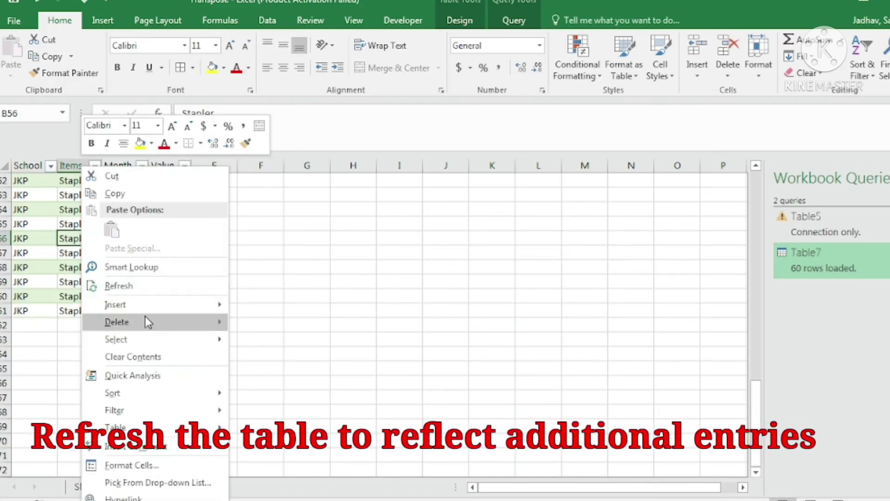
pyautogui.click(139, 286)
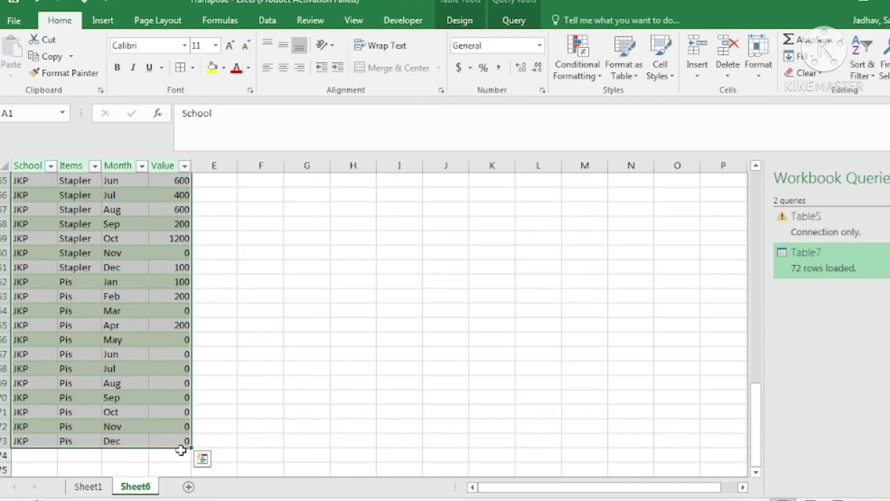
pyautogui.scroll(8, 174, 382)
pyautogui.scroll(9, 174, 382)
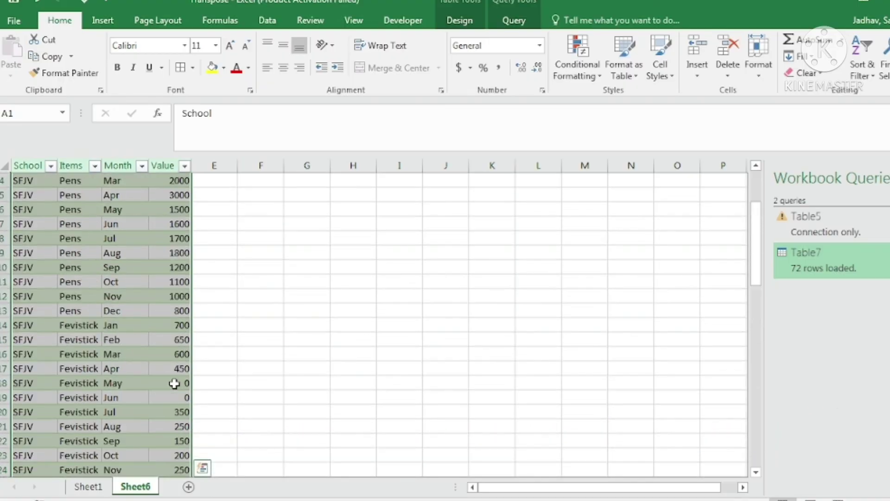
pyautogui.scroll(1, 174, 378)
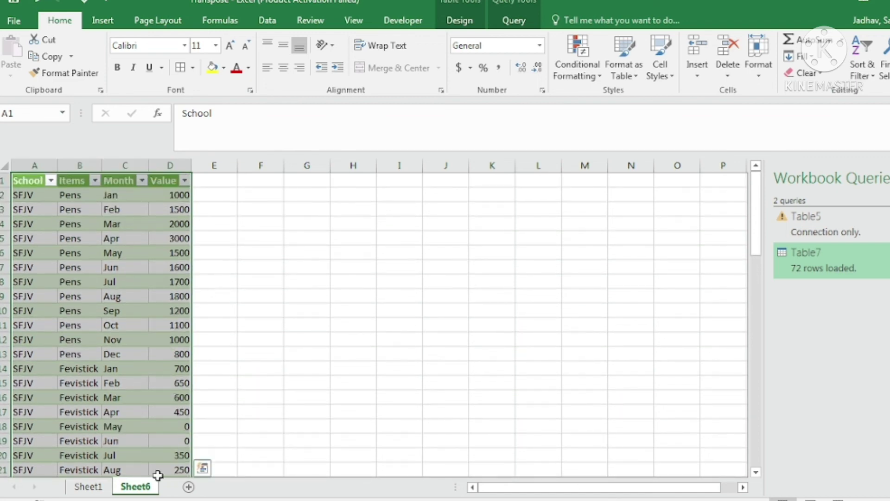
pyautogui.click(88, 486)
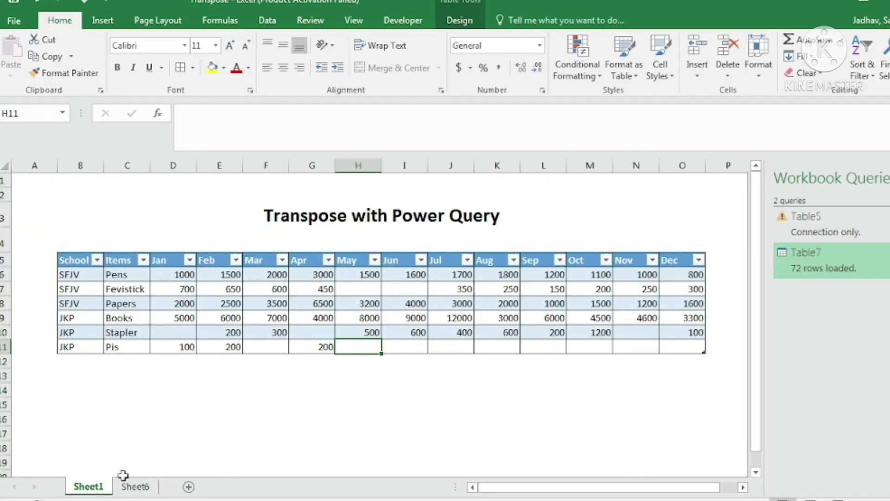
pyautogui.click(135, 487)
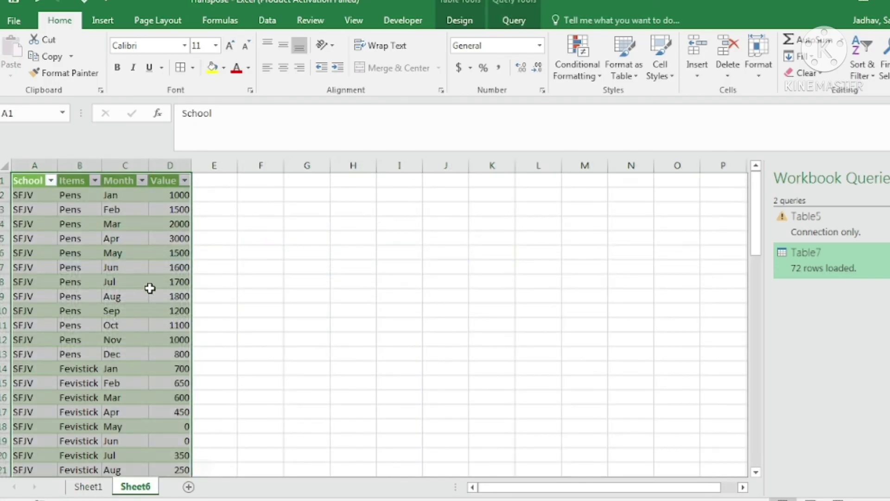